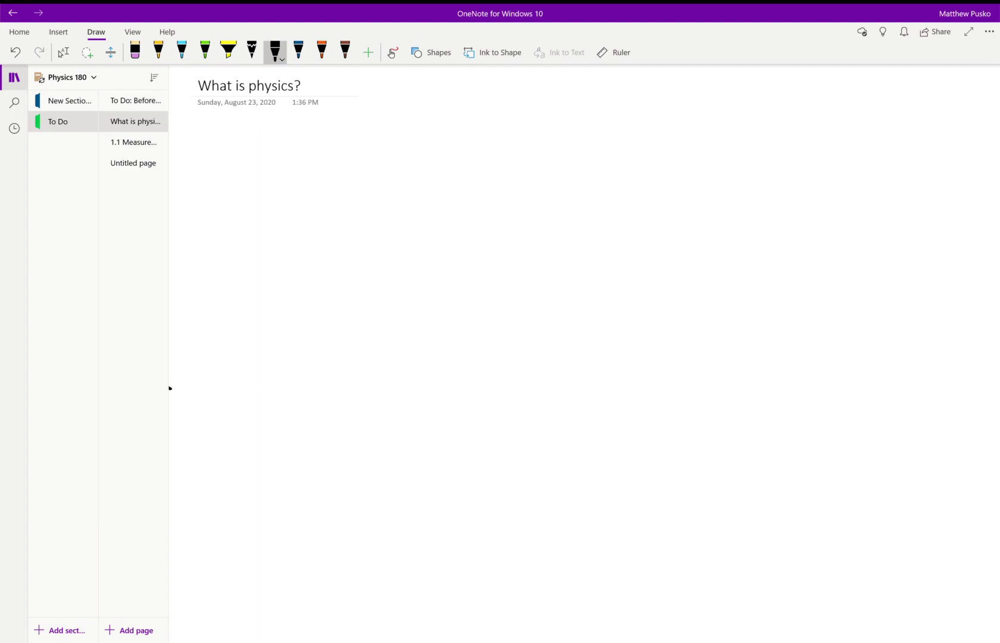
# Step: Test the pen with a scribble that is removed, then sketch an arrow and the word 'History'
pyautogui.moveTo(284, 271)
pyautogui.mouseDown()
pyautogui.moveTo(345, 223)
pyautogui.moveTo(603, 206)
pyautogui.moveTo(685, 306)
pyautogui.mouseUp()
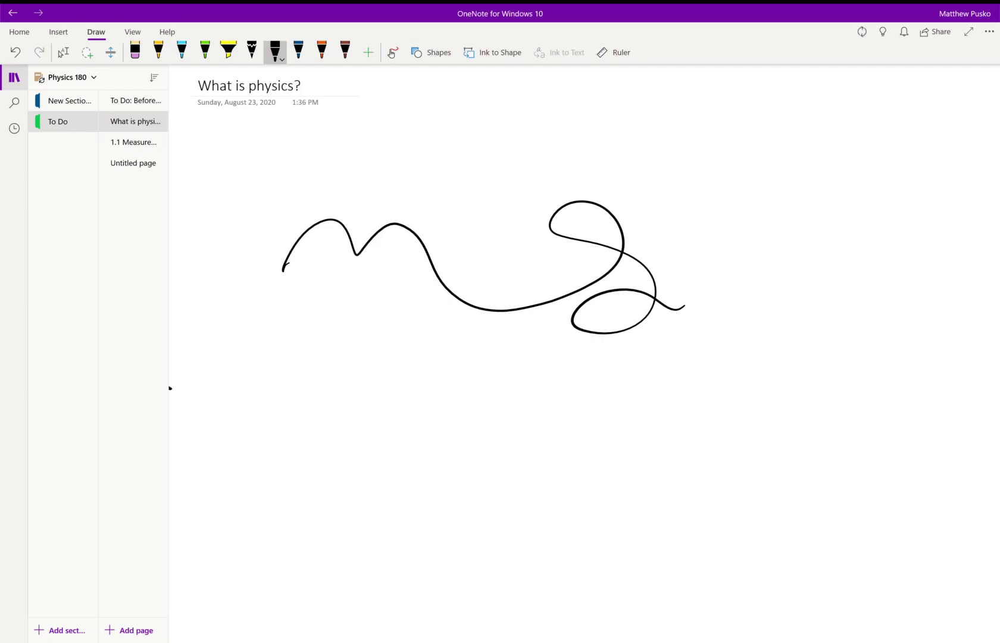
pyautogui.click(15, 52)
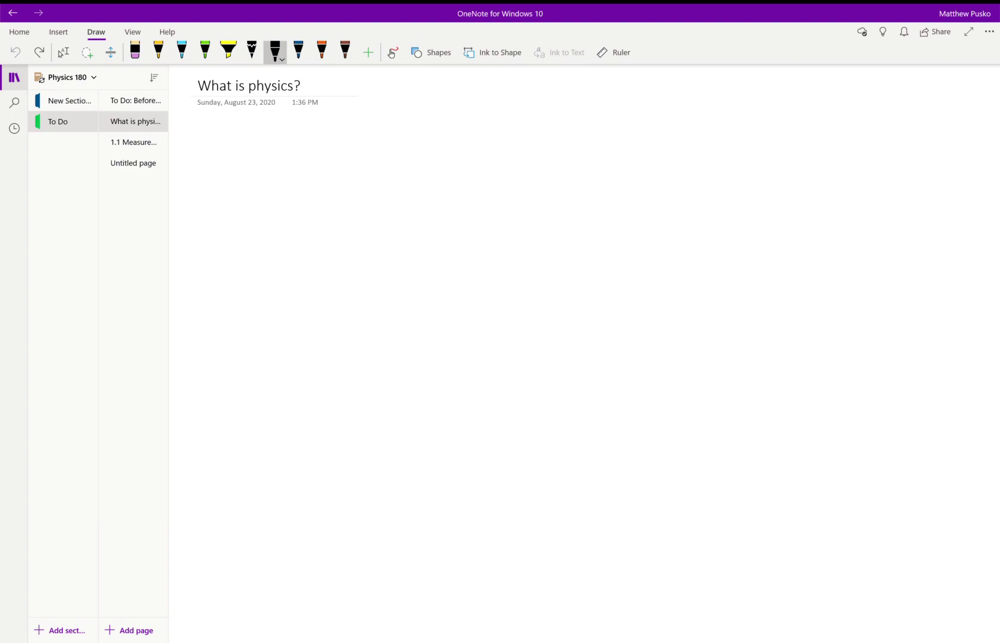
pyautogui.moveTo(237, 136)
pyautogui.mouseDown()
pyautogui.moveTo(227, 275)
pyautogui.moveTo(240, 295)
pyautogui.mouseUp()
pyautogui.moveTo(275, 188); pyautogui.dragTo(275, 213)
pyautogui.moveTo(267, 198)
pyautogui.mouseDown()
pyautogui.moveTo(266, 223)
pyautogui.moveTo(283, 206)
pyautogui.mouseUp()
pyautogui.click(291, 203)
pyautogui.moveTo(279, 198); pyautogui.dragTo(287, 221)
pyautogui.moveTo(301, 187); pyautogui.dragTo(312, 218)
pyautogui.moveTo(317, 218)
pyautogui.mouseDown()
pyautogui.moveTo(327, 207)
pyautogui.moveTo(332, 236)
pyautogui.mouseUp()
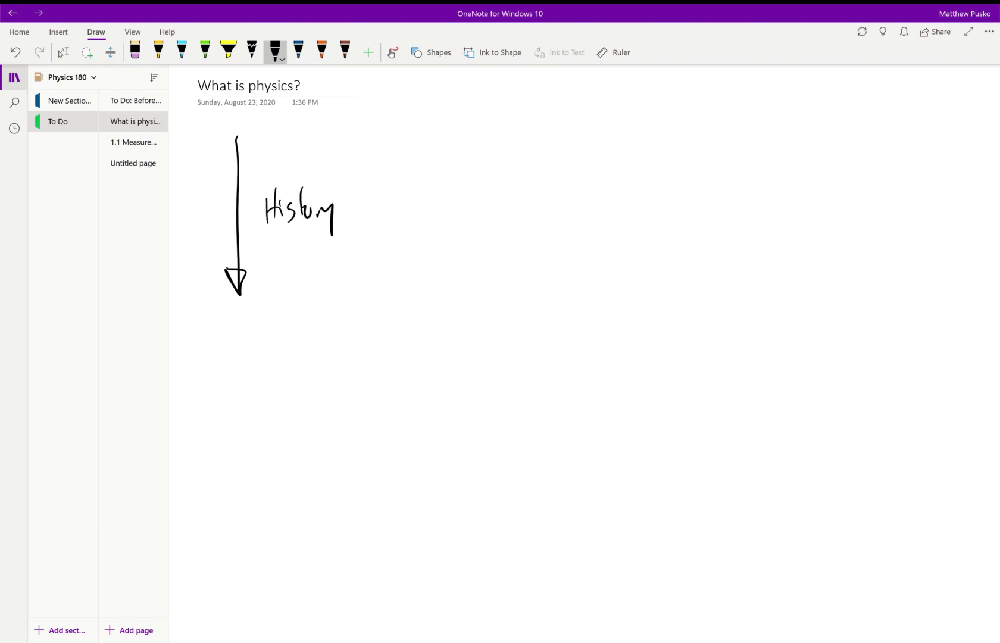
# Step: Undo the 'History' heading and arrow strokes to clear the page
pyautogui.click(16, 51)
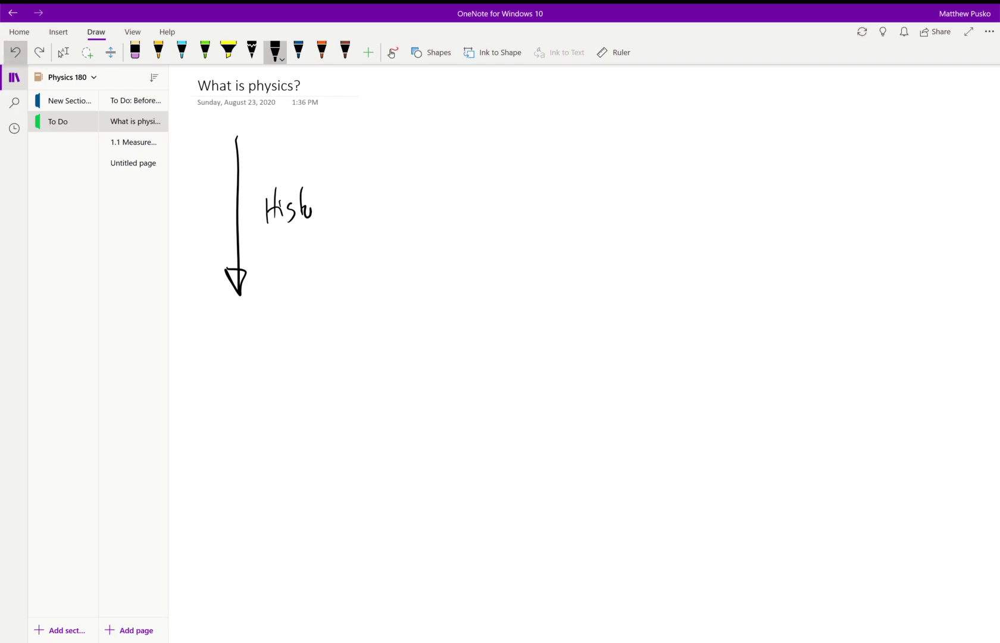
pyautogui.click(16, 51)
pyautogui.click(15, 52)
pyautogui.click(16, 51)
pyautogui.click(15, 51)
pyautogui.click(15, 52)
pyautogui.click(15, 51)
pyautogui.click(16, 52)
pyautogui.click(15, 51)
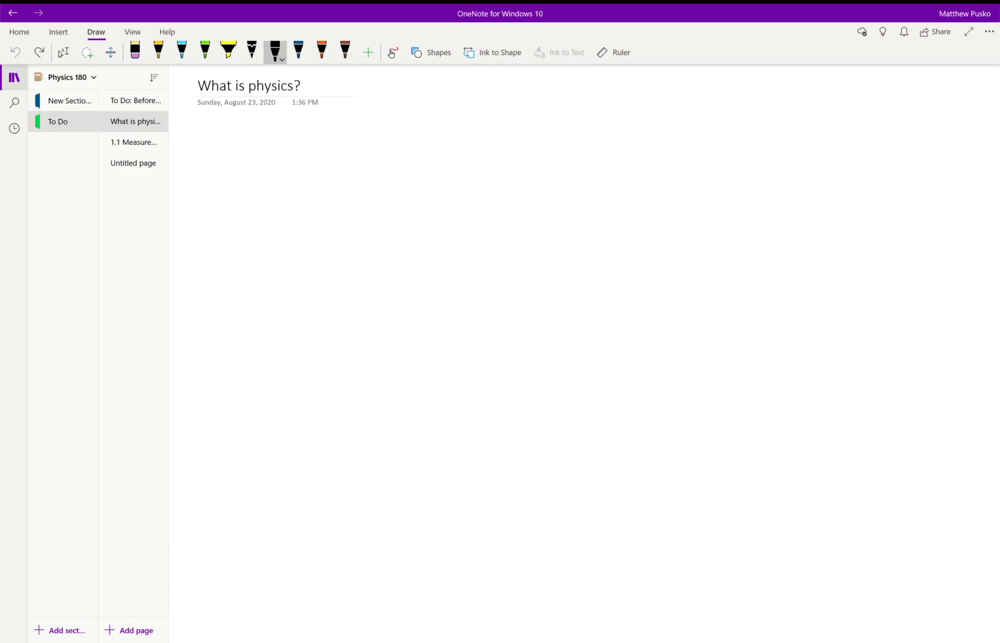
# Step: Handwrite 'Physics' with an underline, followed by a dash
pyautogui.moveTo(225, 182); pyautogui.dragTo(228, 224)
pyautogui.moveTo(219, 185)
pyautogui.mouseDown()
pyautogui.moveTo(227, 175)
pyautogui.moveTo(224, 198)
pyautogui.mouseUp()
pyautogui.moveTo(237, 177)
pyautogui.mouseDown()
pyautogui.moveTo(249, 215)
pyautogui.moveTo(262, 224)
pyautogui.moveTo(267, 216)
pyautogui.mouseUp()
pyautogui.moveTo(280, 197); pyautogui.dragTo(285, 211)
pyautogui.moveTo(301, 190); pyautogui.dragTo(290, 216)
pyautogui.moveTo(223, 240)
pyautogui.mouseDown()
pyautogui.moveTo(314, 228)
pyautogui.moveTo(363, 207)
pyautogui.mouseUp()
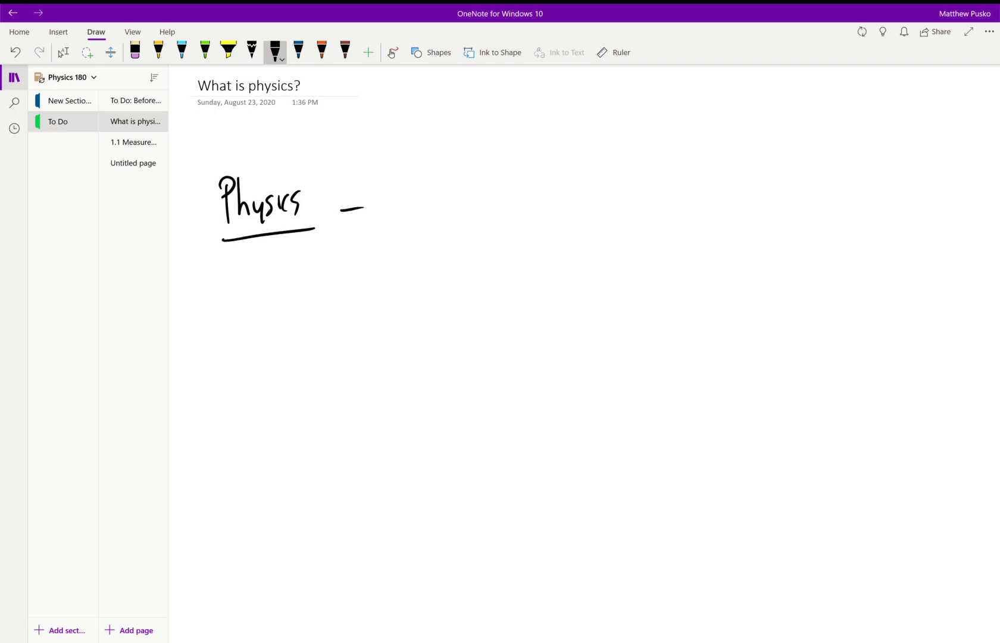
# Step: Write 'attempt to' after the dash
pyautogui.moveTo(406, 200)
pyautogui.mouseDown()
pyautogui.moveTo(395, 209)
pyautogui.moveTo(411, 217)
pyautogui.mouseUp()
pyautogui.moveTo(420, 186)
pyautogui.mouseDown()
pyautogui.moveTo(418, 211)
pyautogui.moveTo(427, 213)
pyautogui.mouseUp()
pyautogui.moveTo(413, 197)
pyautogui.mouseDown()
pyautogui.moveTo(439, 194)
pyautogui.moveTo(450, 205)
pyautogui.mouseUp()
pyautogui.moveTo(445, 201); pyautogui.dragTo(464, 215)
pyautogui.moveTo(474, 213); pyautogui.dragTo(472, 230)
pyautogui.moveTo(469, 205); pyautogui.dragTo(482, 213)
pyautogui.moveTo(470, 198); pyautogui.dragTo(530, 209)
pyautogui.moveTo(526, 200)
pyautogui.mouseDown()
pyautogui.moveTo(597, 196)
pyautogui.moveTo(581, 204)
pyautogui.moveTo(590, 208)
pyautogui.mouseUp()
# Step: Finish the first line with 'describe nature'
pyautogui.moveTo(598, 203); pyautogui.dragTo(613, 206)
pyautogui.moveTo(617, 202)
pyautogui.mouseDown()
pyautogui.moveTo(639, 200)
pyautogui.moveTo(625, 213)
pyautogui.mouseUp()
pyautogui.moveTo(637, 211)
pyautogui.mouseDown()
pyautogui.moveTo(644, 190)
pyautogui.moveTo(652, 212)
pyautogui.mouseUp()
pyautogui.moveTo(653, 202); pyautogui.dragTo(737, 208)
pyautogui.moveTo(745, 170)
pyautogui.mouseDown()
pyautogui.moveTo(741, 207)
pyautogui.moveTo(755, 187)
pyautogui.mouseUp()
pyautogui.moveTo(754, 189); pyautogui.dragTo(787, 200)
pyautogui.moveTo(788, 200); pyautogui.dragTo(803, 206)
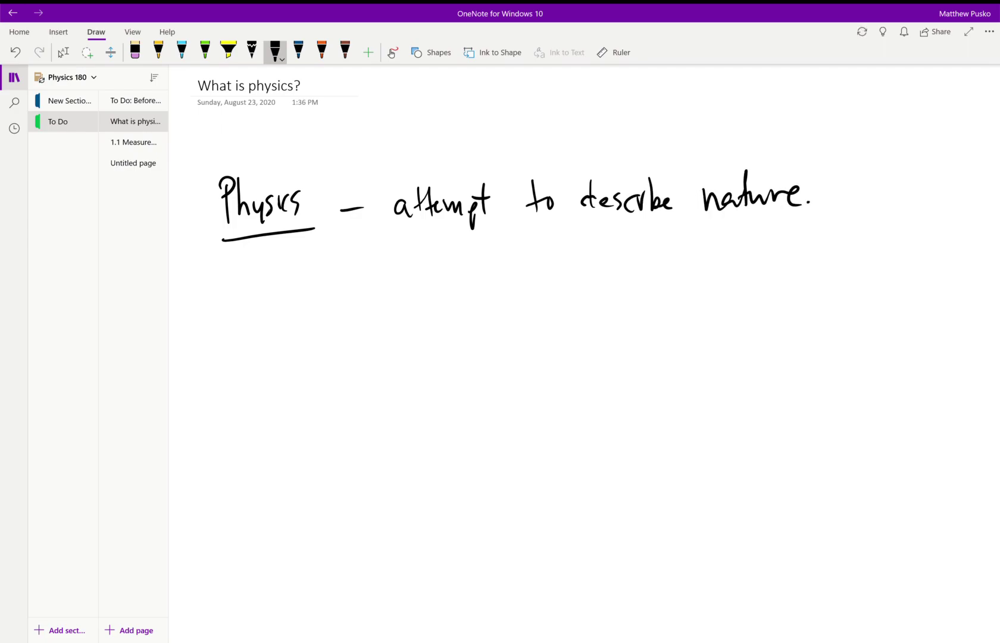
# Step: Write '– what we can observe!' on a second line and underline 'observe'
pyautogui.moveTo(356, 271); pyautogui.dragTo(382, 270)
pyautogui.moveTo(401, 256); pyautogui.dragTo(435, 272)
pyautogui.moveTo(440, 261); pyautogui.dragTo(462, 272)
pyautogui.moveTo(464, 240)
pyautogui.mouseDown()
pyautogui.moveTo(459, 271)
pyautogui.moveTo(474, 253)
pyautogui.mouseUp()
pyautogui.moveTo(500, 256)
pyautogui.mouseDown()
pyautogui.moveTo(506, 270)
pyautogui.moveTo(522, 269)
pyautogui.mouseUp()
pyautogui.moveTo(528, 263); pyautogui.dragTo(661, 269)
pyautogui.moveTo(677, 236); pyautogui.dragTo(684, 272)
pyautogui.moveTo(708, 249)
pyautogui.mouseDown()
pyautogui.moveTo(694, 271)
pyautogui.moveTo(735, 261)
pyautogui.mouseUp()
pyautogui.moveTo(735, 262)
pyautogui.mouseDown()
pyautogui.moveTo(748, 274)
pyautogui.moveTo(762, 251)
pyautogui.mouseUp()
pyautogui.moveTo(764, 261); pyautogui.dragTo(775, 267)
pyautogui.moveTo(789, 219); pyautogui.dragTo(788, 254)
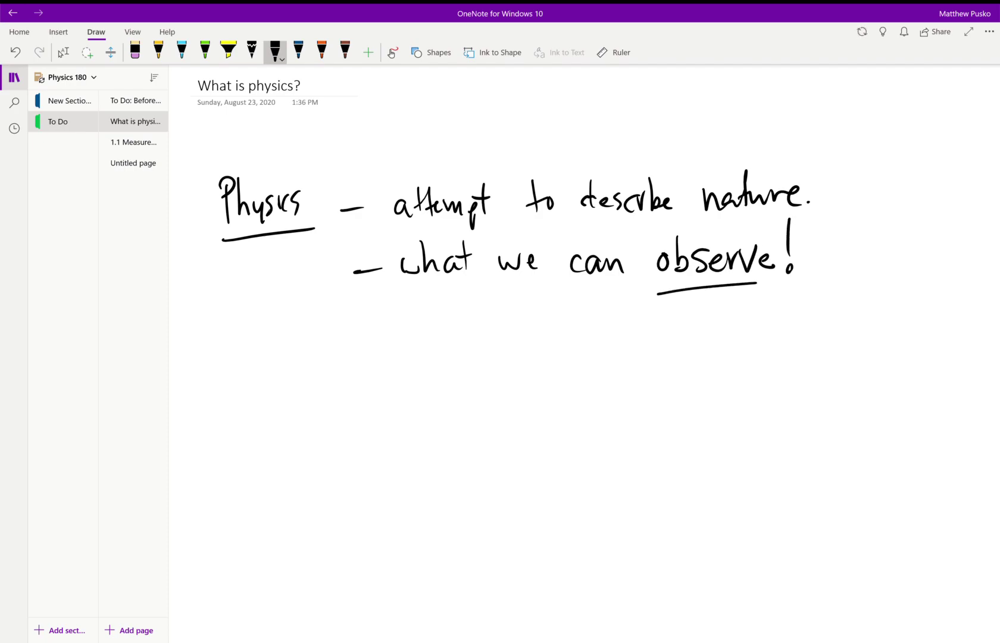
pyautogui.moveTo(678, 307); pyautogui.dragTo(763, 305)
# Step: Sketch an eye with lashes and a pupil below the definition
pyautogui.moveTo(233, 403)
pyautogui.mouseDown()
pyautogui.moveTo(324, 344)
pyautogui.moveTo(331, 460)
pyautogui.mouseUp()
pyautogui.moveTo(291, 370); pyautogui.dragTo(318, 457)
pyautogui.moveTo(321, 324); pyautogui.dragTo(305, 378)
pyautogui.moveTo(334, 327)
pyautogui.mouseDown()
pyautogui.moveTo(315, 379)
pyautogui.moveTo(340, 335)
pyautogui.mouseUp()
pyautogui.moveTo(294, 370); pyautogui.dragTo(300, 440)
pyautogui.moveTo(302, 398); pyautogui.dragTo(306, 430)
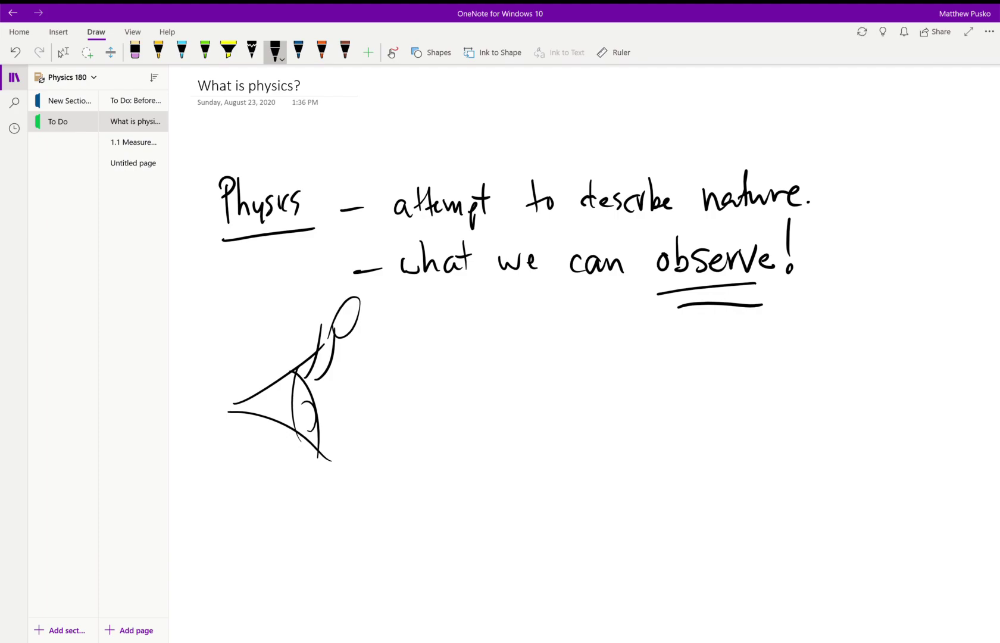
# Step: Draw a crossed-out f inside a circle and a boxed, underlined 'SI' beside the eye
pyautogui.moveTo(508, 356); pyautogui.dragTo(492, 393)
pyautogui.moveTo(476, 384)
pyautogui.mouseDown()
pyautogui.moveTo(500, 372)
pyautogui.moveTo(508, 386)
pyautogui.mouseUp()
pyautogui.moveTo(532, 327); pyautogui.dragTo(471, 429)
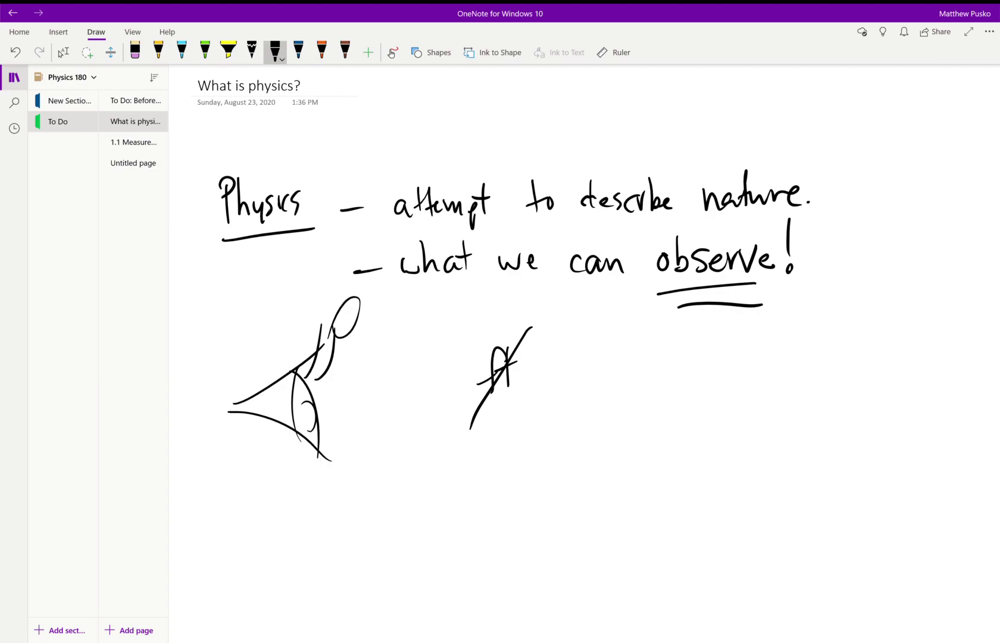
pyautogui.moveTo(664, 356)
pyautogui.mouseDown()
pyautogui.moveTo(639, 364)
pyautogui.moveTo(639, 390)
pyautogui.mouseUp()
pyautogui.moveTo(678, 359)
pyautogui.mouseDown()
pyautogui.moveTo(677, 381)
pyautogui.moveTo(695, 353)
pyautogui.mouseUp()
pyautogui.moveTo(661, 386); pyautogui.dragTo(701, 383)
pyautogui.moveTo(628, 418); pyautogui.dragTo(700, 407)
pyautogui.moveTo(620, 344); pyautogui.dragTo(617, 421)
pyautogui.moveTo(611, 345)
pyautogui.mouseDown()
pyautogui.moveTo(673, 335)
pyautogui.moveTo(713, 418)
pyautogui.mouseUp()
pyautogui.moveTo(551, 312)
pyautogui.mouseDown()
pyautogui.moveTo(536, 424)
pyautogui.moveTo(427, 362)
pyautogui.mouseUp()
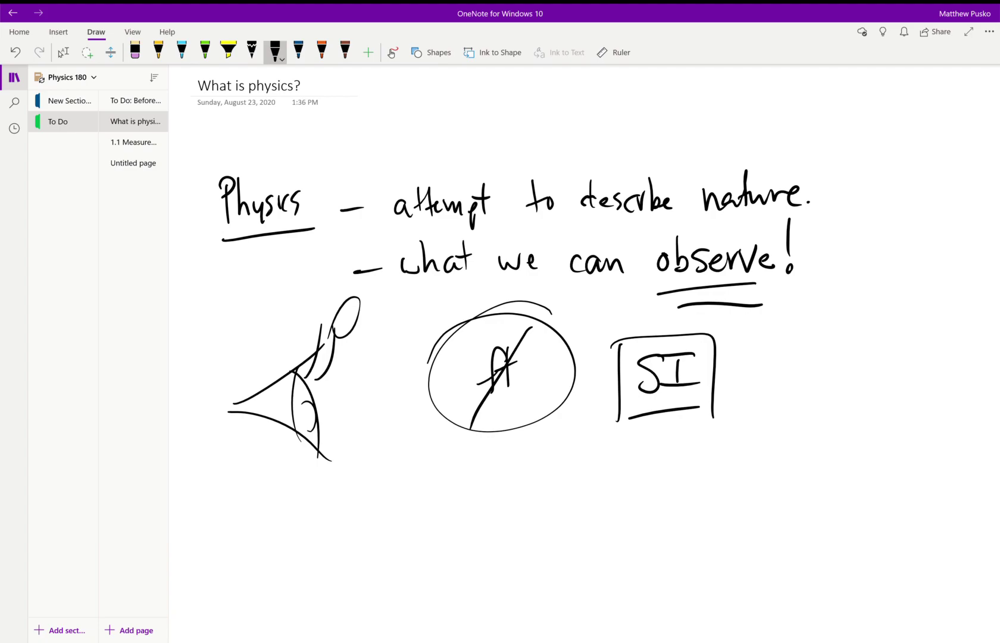
# Step: Write '– Mathematical model' on a new line below the eye
pyautogui.moveTo(243, 534); pyautogui.dragTo(265, 532)
pyautogui.moveTo(285, 541)
pyautogui.mouseDown()
pyautogui.moveTo(296, 515)
pyautogui.moveTo(311, 539)
pyautogui.mouseUp()
pyautogui.moveTo(337, 525)
pyautogui.mouseDown()
pyautogui.moveTo(325, 537)
pyautogui.moveTo(334, 526)
pyautogui.mouseUp()
pyautogui.moveTo(343, 503)
pyautogui.mouseDown()
pyautogui.moveTo(344, 537)
pyautogui.moveTo(385, 523)
pyautogui.moveTo(397, 535)
pyautogui.mouseUp()
pyautogui.moveTo(417, 522); pyautogui.dragTo(419, 535)
pyautogui.moveTo(423, 493); pyautogui.dragTo(426, 532)
pyautogui.moveTo(419, 519)
pyautogui.mouseDown()
pyautogui.moveTo(469, 536)
pyautogui.moveTo(524, 527)
pyautogui.moveTo(540, 536)
pyautogui.mouseUp()
pyautogui.moveTo(557, 520); pyautogui.dragTo(571, 503)
pyautogui.moveTo(586, 526); pyautogui.dragTo(610, 533)
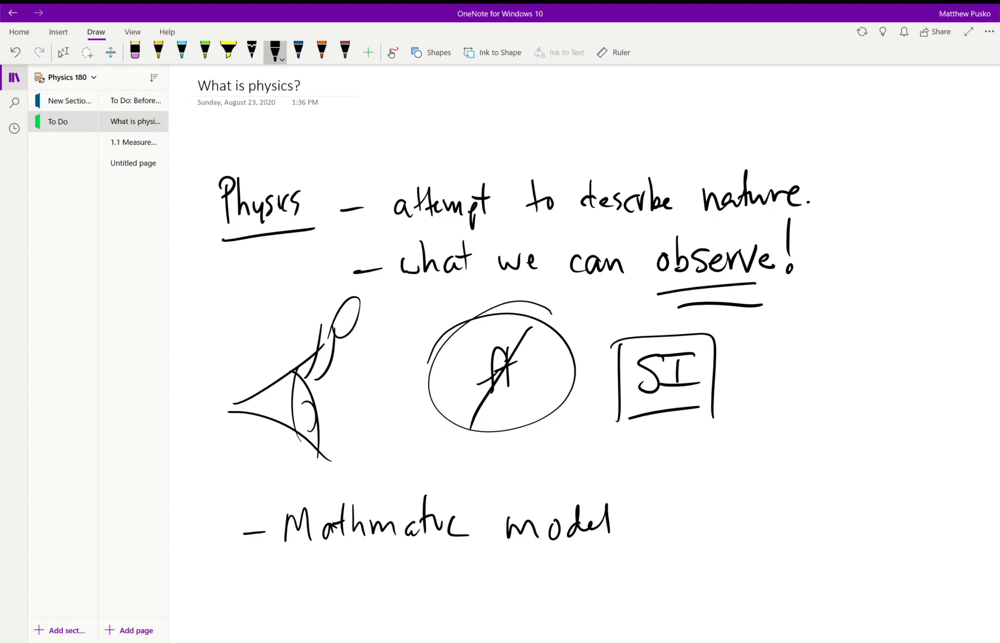
# Step: Write '= + ∫ t' after 'Mathematical model'
pyautogui.moveTo(727, 463)
pyautogui.mouseDown()
pyautogui.moveTo(727, 491)
pyautogui.moveTo(735, 473)
pyautogui.mouseUp()
pyautogui.moveTo(726, 518); pyautogui.dragTo(886, 439)
pyautogui.moveTo(652, 500); pyautogui.dragTo(670, 497)
pyautogui.moveTo(658, 511); pyautogui.dragTo(690, 504)
pyautogui.moveTo(801, 470); pyautogui.dragTo(797, 502)
pyautogui.moveTo(819, 461)
pyautogui.mouseDown()
pyautogui.moveTo(807, 492)
pyautogui.moveTo(803, 483)
pyautogui.mouseUp()
pyautogui.moveTo(794, 500); pyautogui.dragTo(823, 493)
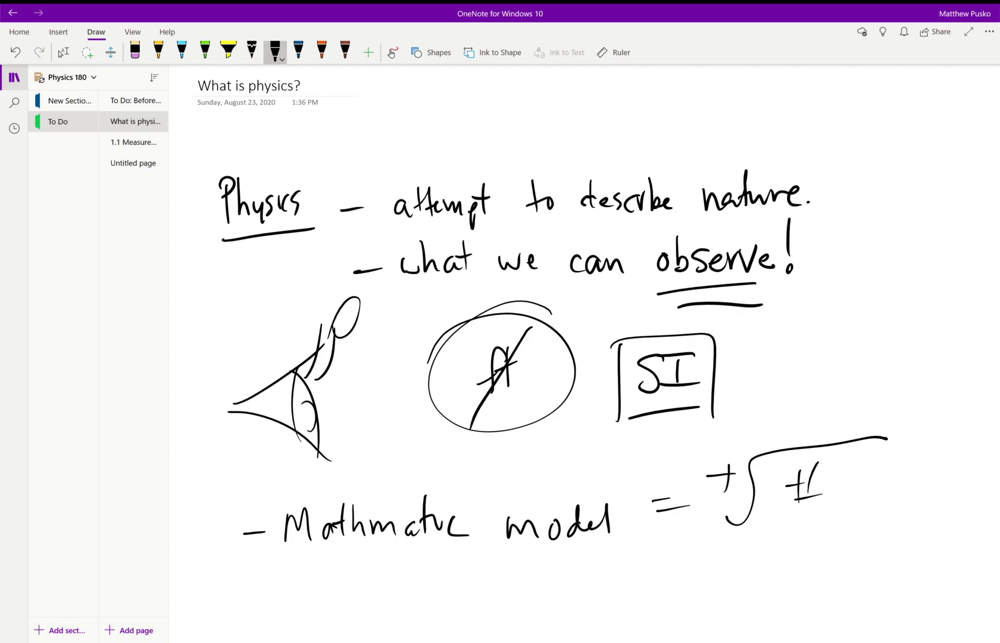
# Step: Sketch a U-shaped curve with an arrowhead on x/y axes at the right
pyautogui.moveTo(838, 246)
pyautogui.mouseDown()
pyautogui.moveTo(881, 341)
pyautogui.moveTo(947, 235)
pyautogui.moveTo(955, 242)
pyautogui.moveTo(831, 254)
pyautogui.moveTo(852, 244)
pyautogui.mouseUp()
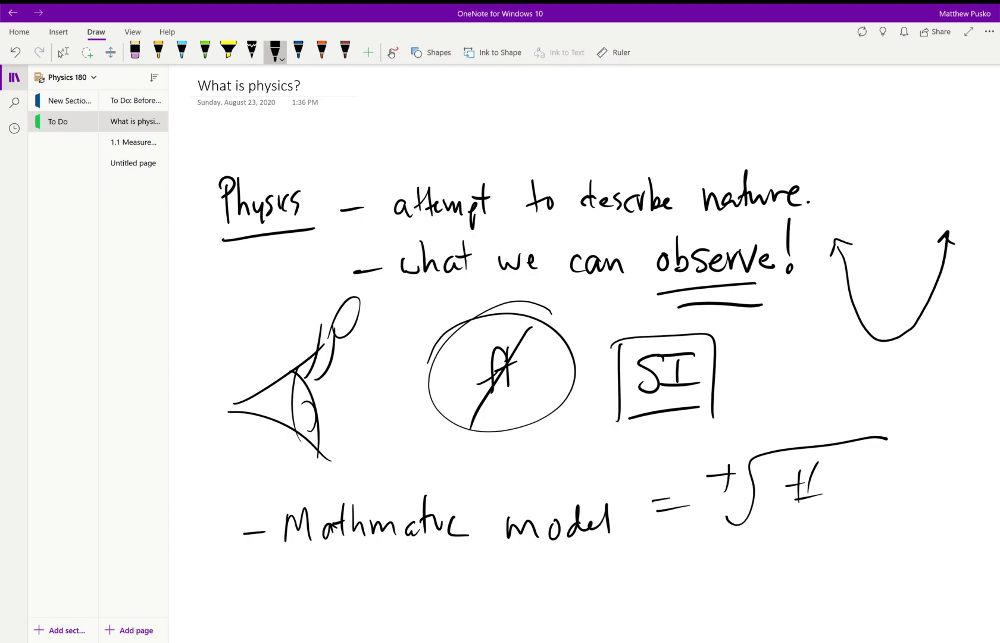
pyautogui.moveTo(890, 192); pyautogui.dragTo(886, 415)
pyautogui.moveTo(796, 340); pyautogui.dragTo(949, 334)
pyautogui.moveTo(866, 337)
pyautogui.mouseDown()
pyautogui.moveTo(899, 342)
pyautogui.moveTo(833, 238)
pyautogui.moveTo(852, 244)
pyautogui.moveTo(828, 259)
pyautogui.moveTo(840, 297)
pyautogui.moveTo(849, 276)
pyautogui.mouseUp()
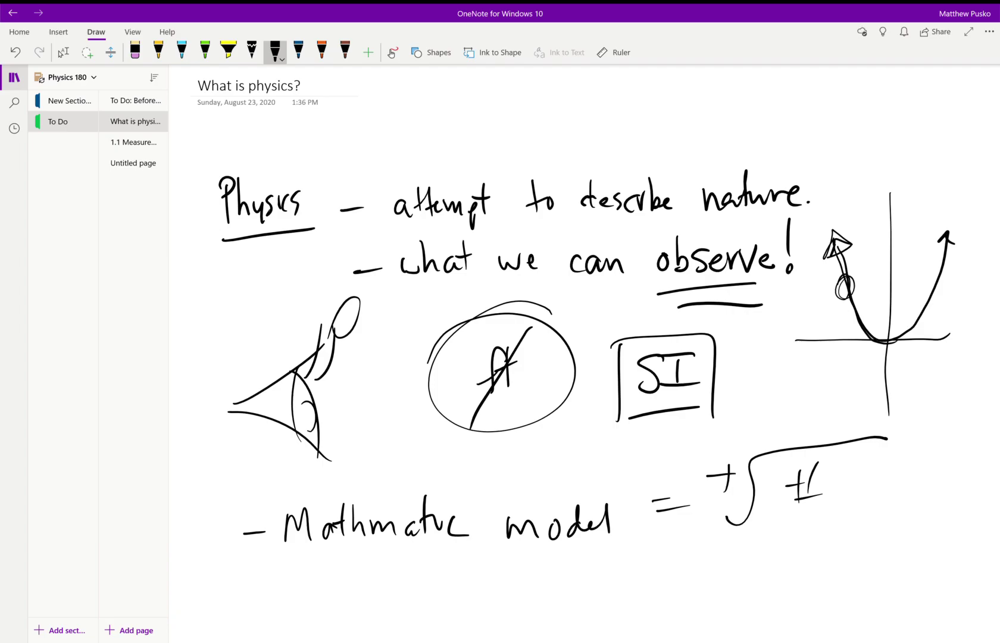
# Step: Switch from inking to object selection and scroll further down the page
pyautogui.scroll(-1, 583, 358)
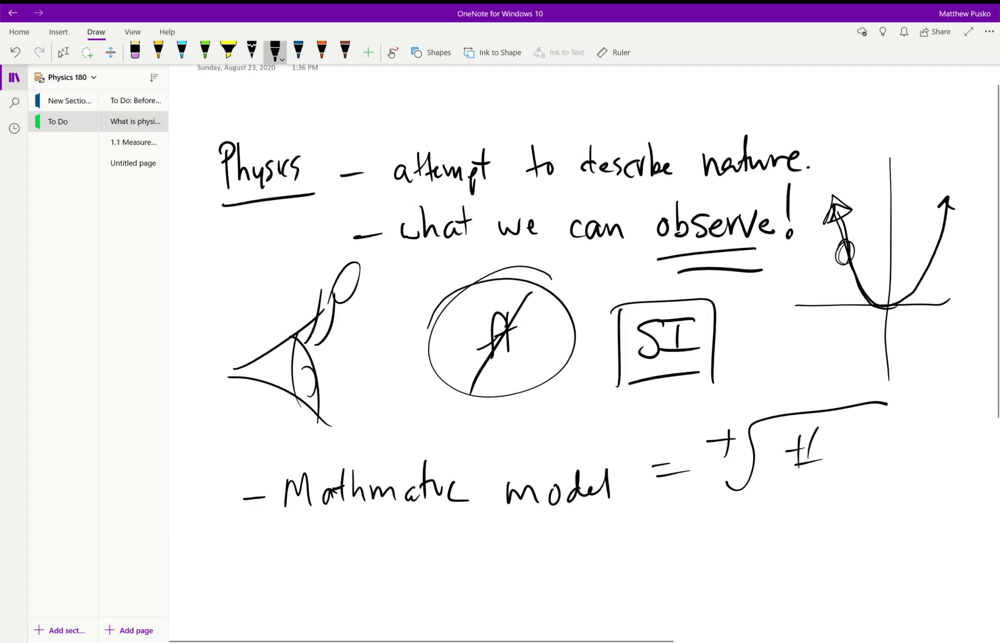
pyautogui.click(64, 52)
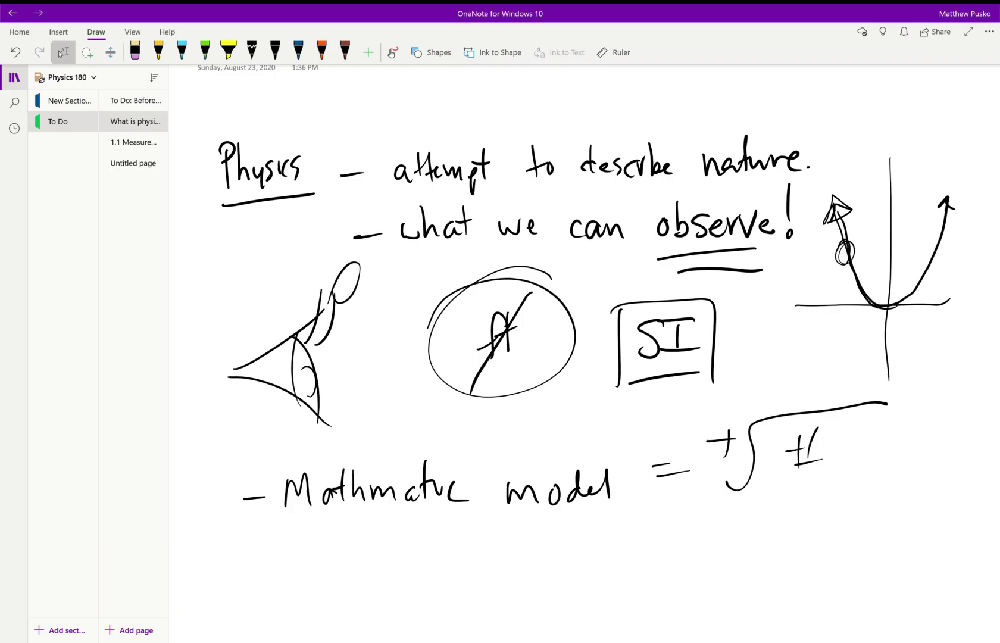
pyautogui.scroll(-1, 584, 357)
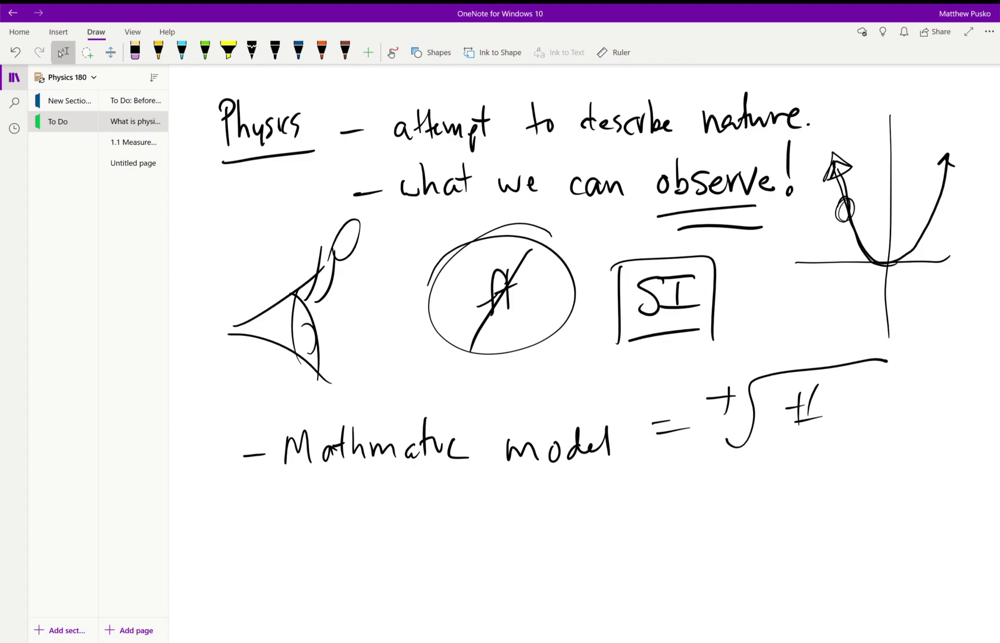
# Step: With the black pen, handwrite 'Theory' below the mathematical model line
pyautogui.scroll(-5, 584, 357)
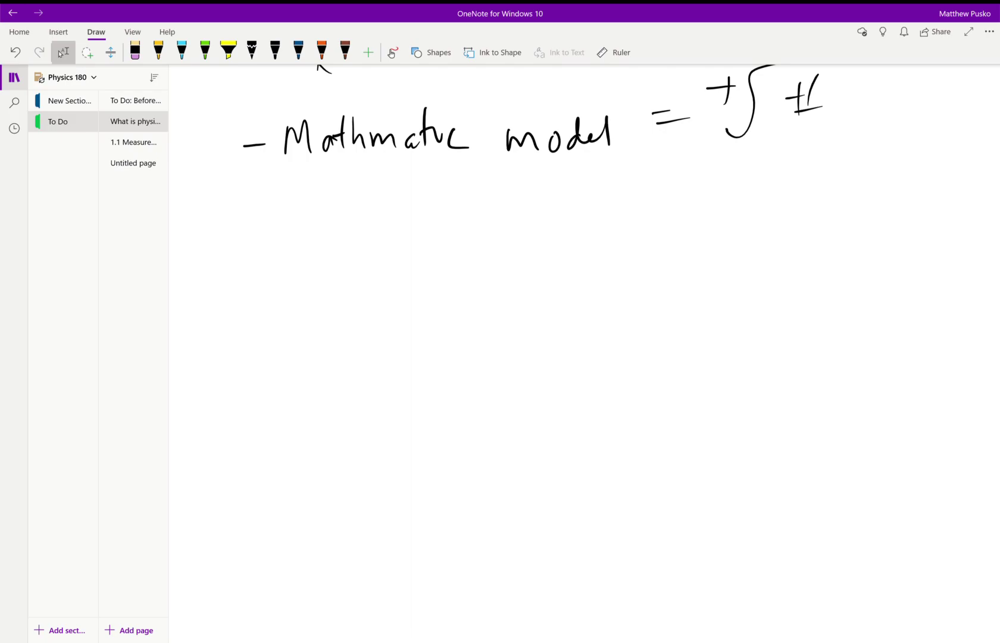
pyautogui.click(275, 51)
pyautogui.moveTo(238, 245); pyautogui.dragTo(265, 232)
pyautogui.moveTo(262, 235)
pyautogui.mouseDown()
pyautogui.moveTo(257, 280)
pyautogui.moveTo(286, 277)
pyautogui.mouseUp()
pyautogui.moveTo(293, 265)
pyautogui.mouseDown()
pyautogui.moveTo(331, 271)
pyautogui.moveTo(345, 288)
pyautogui.mouseUp()
pyautogui.moveTo(538, 237); pyautogui.dragTo(537, 275)
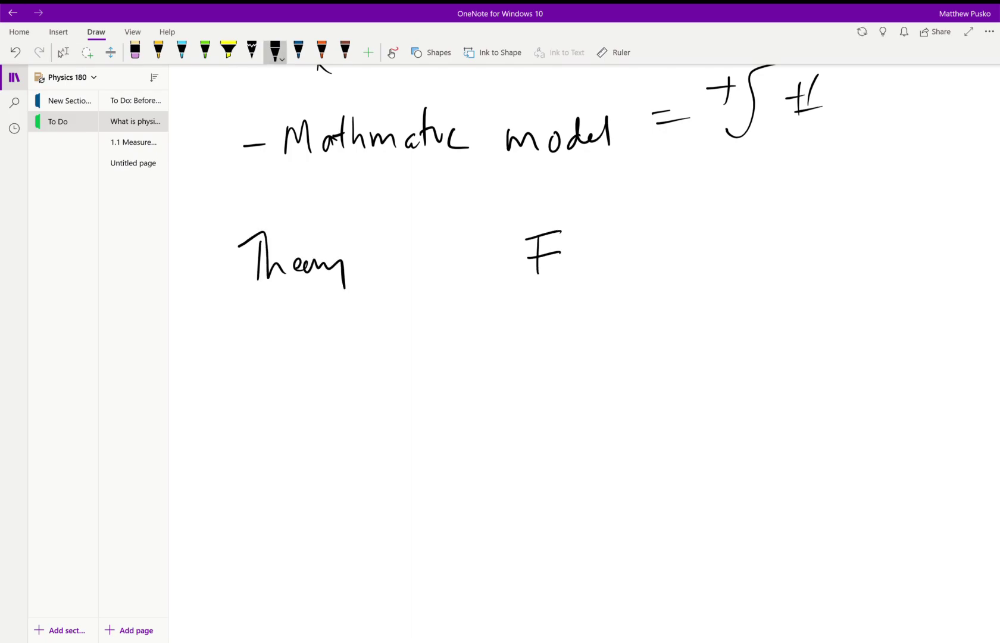
# Step: Write 'Experiment' beside Theory, erasing and rewriting the miswritten letters
pyautogui.moveTo(524, 274); pyautogui.dragTo(565, 271)
pyautogui.moveTo(568, 251); pyautogui.dragTo(586, 271)
pyautogui.moveTo(586, 250)
pyautogui.mouseDown()
pyautogui.moveTo(568, 270)
pyautogui.moveTo(595, 281)
pyautogui.mouseUp()
pyautogui.moveTo(593, 257); pyautogui.dragTo(623, 262)
pyautogui.moveTo(634, 263)
pyautogui.mouseDown()
pyautogui.moveTo(640, 247)
pyautogui.moveTo(673, 265)
pyautogui.mouseUp()
pyautogui.moveTo(634, 233)
pyautogui.mouseDown()
pyautogui.moveTo(640, 261)
pyautogui.moveTo(673, 262)
pyautogui.moveTo(642, 247)
pyautogui.moveTo(651, 259)
pyautogui.mouseUp()
pyautogui.click(274, 52)
pyautogui.moveTo(665, 260)
pyautogui.mouseDown()
pyautogui.moveTo(669, 244)
pyautogui.moveTo(690, 259)
pyautogui.mouseUp()
pyautogui.moveTo(693, 253); pyautogui.dragTo(738, 256)
pyautogui.moveTo(745, 211); pyautogui.dragTo(744, 256)
pyautogui.moveTo(745, 238); pyautogui.dragTo(774, 241)
# Step: Underline 'Experiment' and 'Theory' and draw an arrow from Theory to Experiment
pyautogui.moveTo(525, 294); pyautogui.dragTo(790, 279)
pyautogui.moveTo(244, 307); pyautogui.dragTo(374, 296)
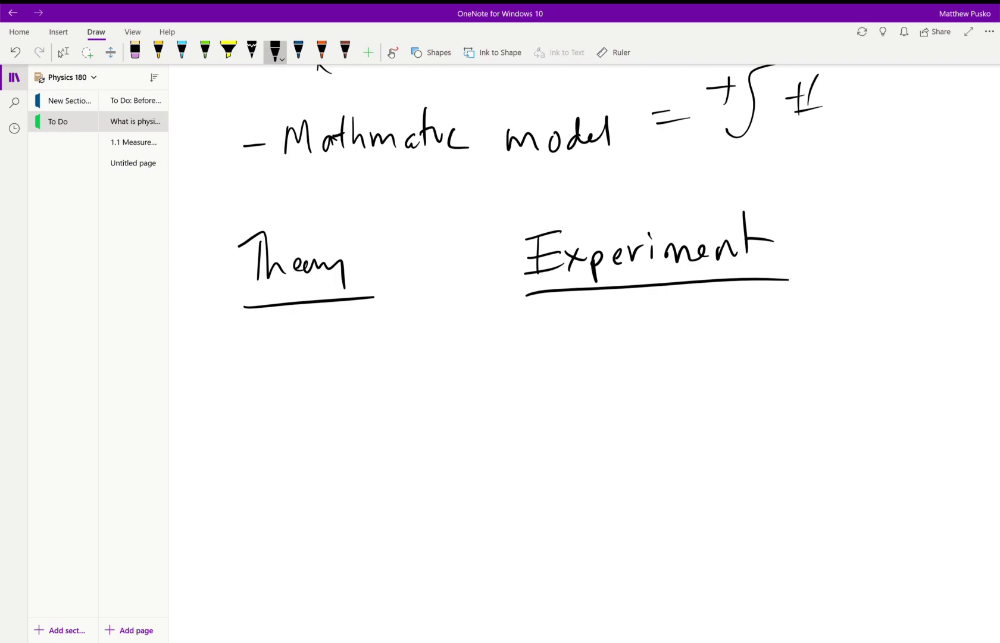
pyautogui.moveTo(314, 331)
pyautogui.mouseDown()
pyautogui.moveTo(536, 362)
pyautogui.moveTo(568, 334)
pyautogui.moveTo(574, 353)
pyautogui.mouseUp()
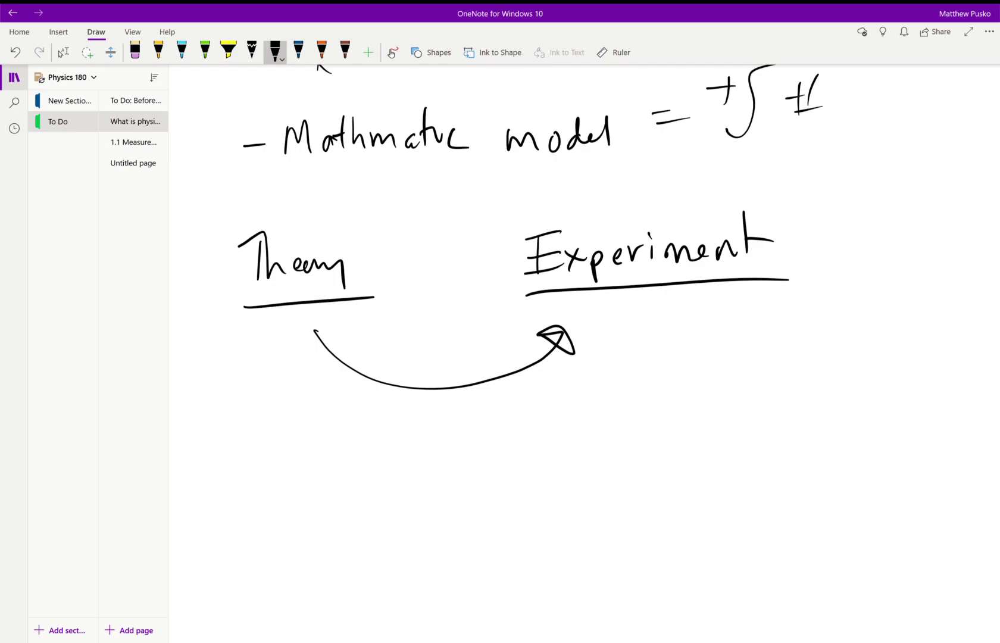
# Step: Draw a return arrow to Theory and number 1), 2), 3) under Experiment
pyautogui.moveTo(604, 402)
pyautogui.mouseDown()
pyautogui.moveTo(576, 440)
pyautogui.moveTo(293, 458)
pyautogui.moveTo(262, 495)
pyautogui.mouseUp()
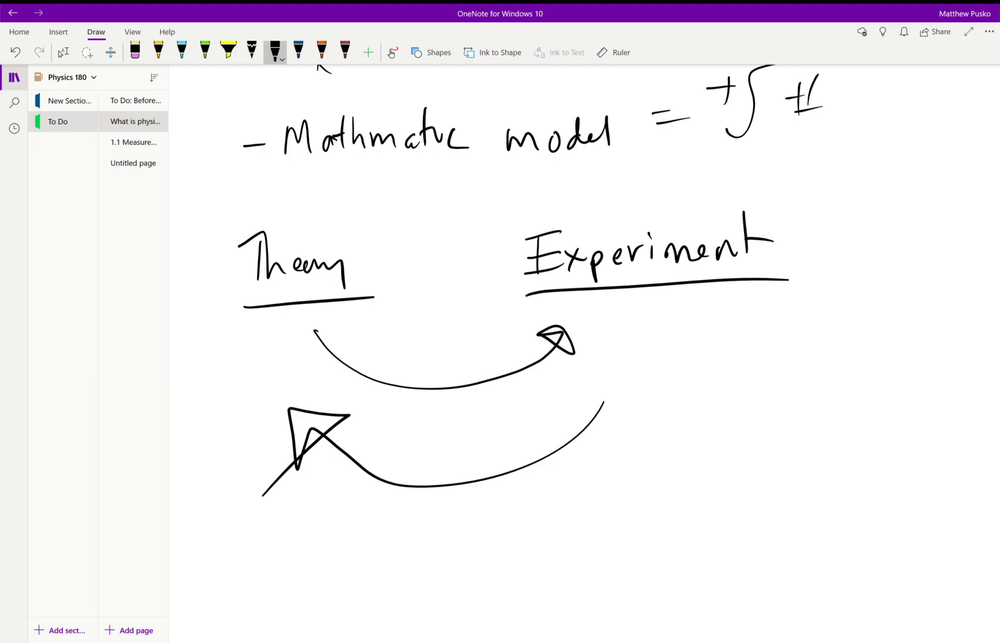
pyautogui.moveTo(687, 336); pyautogui.dragTo(689, 382)
pyautogui.moveTo(682, 398); pyautogui.dragTo(692, 416)
pyautogui.moveTo(692, 383)
pyautogui.mouseDown()
pyautogui.moveTo(697, 443)
pyautogui.moveTo(684, 482)
pyautogui.mouseUp()
pyautogui.moveTo(704, 438)
pyautogui.mouseDown()
pyautogui.moveTo(713, 474)
pyautogui.moveTo(702, 502)
pyautogui.mouseUp()
pyautogui.moveTo(686, 551)
pyautogui.mouseDown()
pyautogui.moveTo(702, 538)
pyautogui.moveTo(691, 568)
pyautogui.mouseUp()
# Step: Handwrite a word beneath the numbered list and underline it
pyautogui.moveTo(705, 543)
pyautogui.mouseDown()
pyautogui.moveTo(719, 529)
pyautogui.moveTo(737, 543)
pyautogui.mouseUp()
pyautogui.moveTo(751, 530)
pyautogui.mouseDown()
pyautogui.moveTo(745, 543)
pyautogui.moveTo(792, 538)
pyautogui.mouseUp()
pyautogui.moveTo(794, 533); pyautogui.dragTo(827, 534)
pyautogui.moveTo(817, 529)
pyautogui.mouseDown()
pyautogui.moveTo(847, 524)
pyautogui.moveTo(888, 541)
pyautogui.mouseUp()
pyautogui.moveTo(667, 569); pyautogui.dragTo(911, 553)
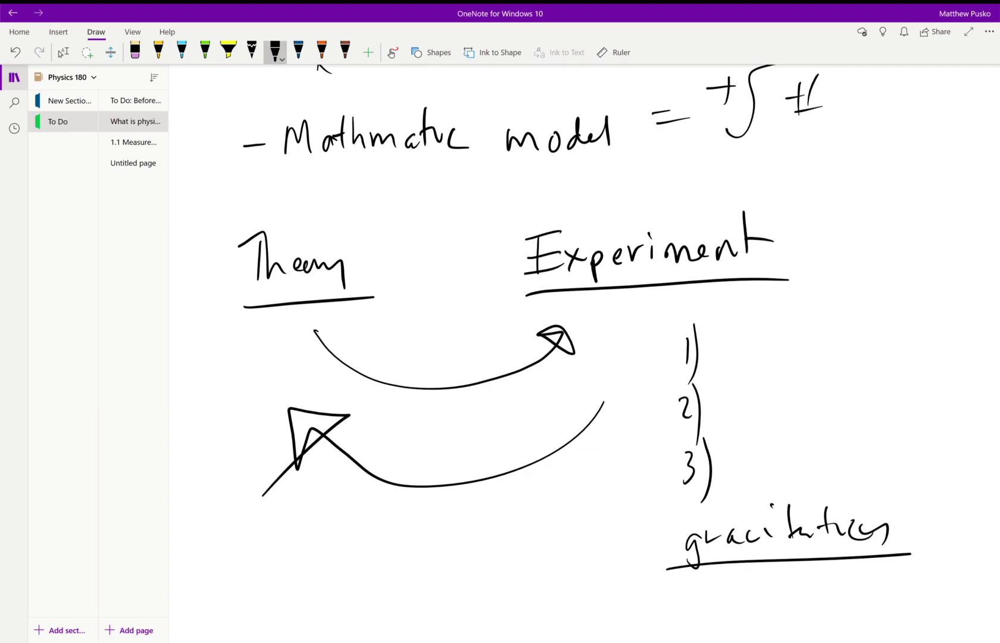
# Step: Scroll down and handwrite '# Calculus' with the pen below the diagram
pyautogui.scroll(-3, 59, 54)
pyautogui.click(60, 54)
pyautogui.moveTo(222, 420); pyautogui.dragTo(228, 478)
pyautogui.moveTo(203, 465); pyautogui.dragTo(244, 446)
pyautogui.moveTo(212, 470); pyautogui.dragTo(247, 451)
pyautogui.moveTo(292, 416); pyautogui.dragTo(292, 479)
pyautogui.moveTo(301, 441)
pyautogui.mouseDown()
pyautogui.moveTo(312, 444)
pyautogui.moveTo(314, 470)
pyautogui.mouseUp()
pyautogui.moveTo(325, 411)
pyautogui.mouseDown()
pyautogui.moveTo(322, 467)
pyautogui.moveTo(372, 465)
pyautogui.mouseUp()
pyautogui.moveTo(384, 404)
pyautogui.mouseDown()
pyautogui.moveTo(388, 467)
pyautogui.moveTo(426, 465)
pyautogui.mouseUp()
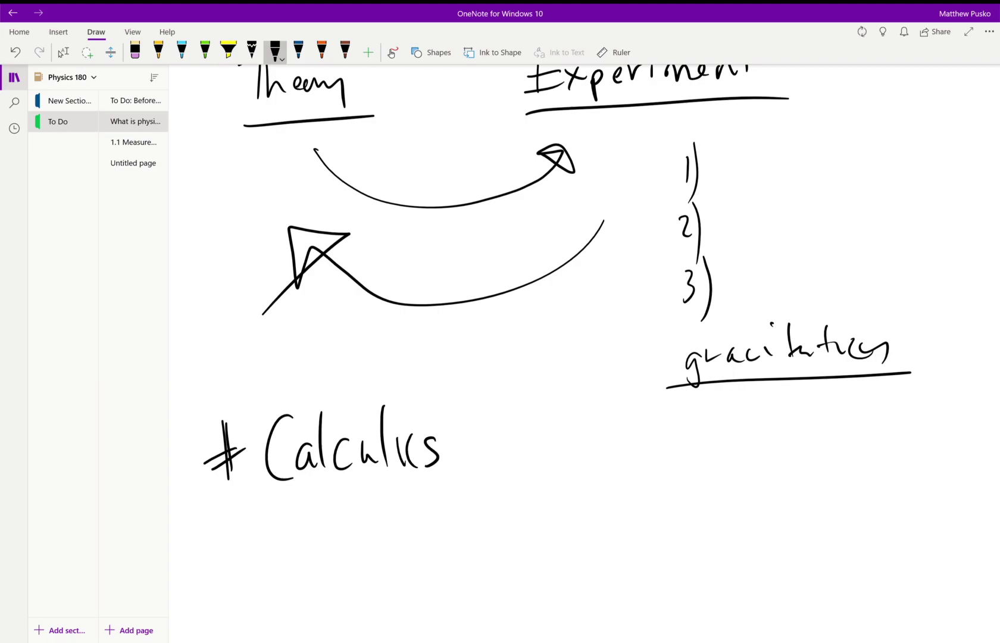
# Step: Write 'Geometry' under Calculus
pyautogui.moveTo(283, 513)
pyautogui.mouseDown()
pyautogui.moveTo(267, 547)
pyautogui.moveTo(318, 546)
pyautogui.mouseUp()
pyautogui.moveTo(329, 529)
pyautogui.mouseDown()
pyautogui.moveTo(324, 539)
pyautogui.moveTo(333, 532)
pyautogui.mouseUp()
pyautogui.moveTo(336, 531); pyautogui.dragTo(379, 542)
pyautogui.moveTo(375, 538); pyautogui.dragTo(389, 536)
pyautogui.moveTo(393, 503)
pyautogui.mouseDown()
pyautogui.moveTo(395, 539)
pyautogui.moveTo(416, 535)
pyautogui.mouseUp()
pyautogui.moveTo(416, 529); pyautogui.dragTo(440, 559)
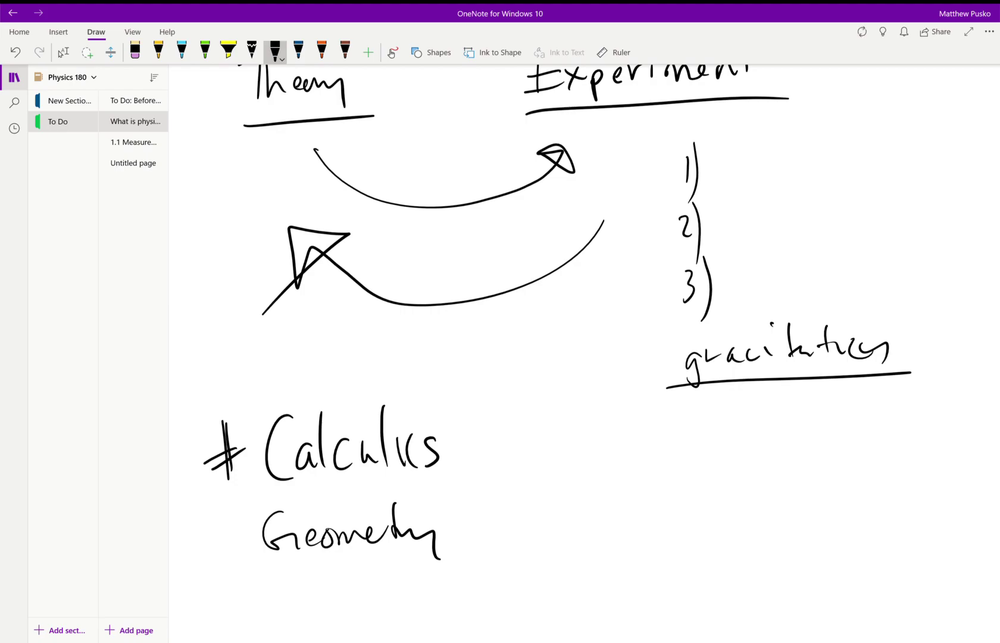
# Step: Write 'Algebra' under Geometry and draw an arrow pointing at it
pyautogui.moveTo(266, 617)
pyautogui.mouseDown()
pyautogui.moveTo(289, 613)
pyautogui.moveTo(294, 594)
pyautogui.mouseUp()
pyautogui.moveTo(304, 569); pyautogui.dragTo(301, 607)
pyautogui.moveTo(329, 588); pyautogui.dragTo(325, 622)
pyautogui.moveTo(336, 604)
pyautogui.mouseDown()
pyautogui.moveTo(352, 598)
pyautogui.moveTo(357, 611)
pyautogui.mouseUp()
pyautogui.moveTo(375, 595)
pyautogui.mouseDown()
pyautogui.moveTo(379, 607)
pyautogui.moveTo(388, 596)
pyautogui.mouseUp()
pyautogui.moveTo(395, 598); pyautogui.dragTo(416, 613)
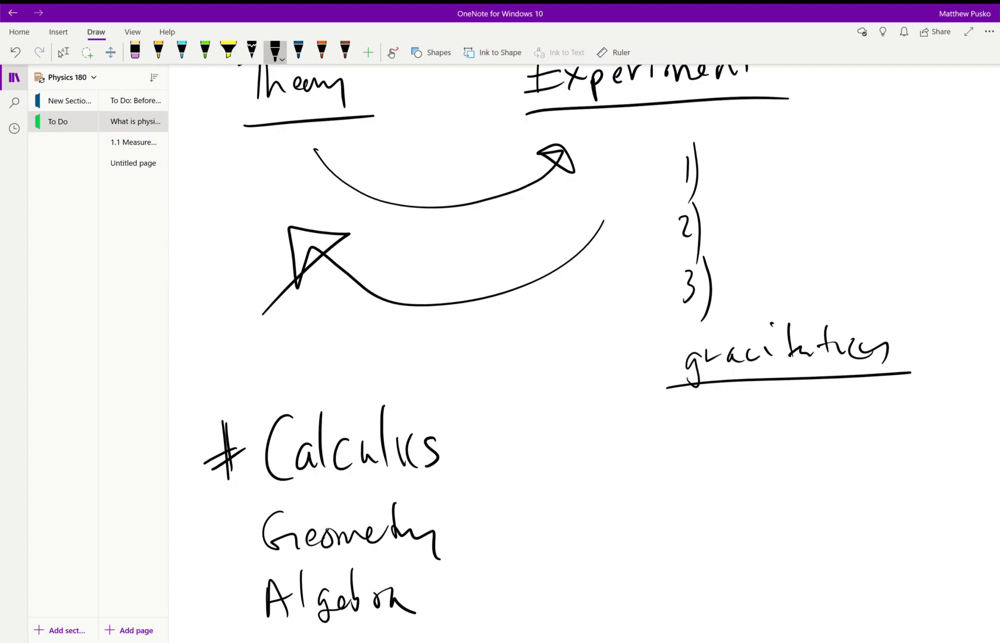
pyautogui.moveTo(517, 557)
pyautogui.mouseDown()
pyautogui.moveTo(424, 602)
pyautogui.moveTo(454, 598)
pyautogui.mouseUp()
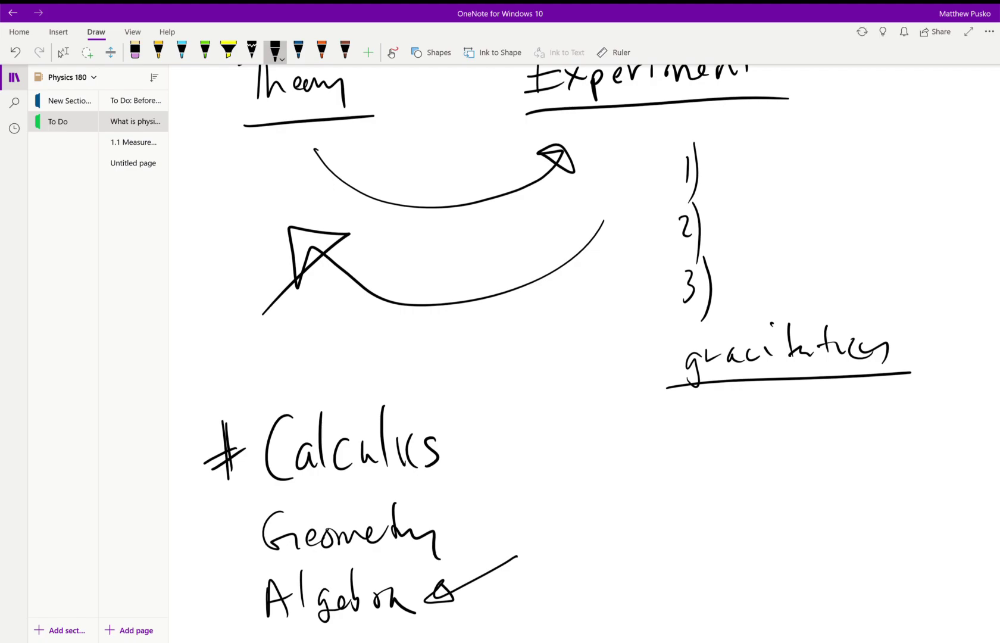
# Step: Circle Geometry, then draw the sketch's axes and a cannon with its launch direction line
pyautogui.moveTo(427, 496)
pyautogui.mouseDown()
pyautogui.moveTo(403, 569)
pyautogui.moveTo(322, 503)
pyautogui.mouseUp()
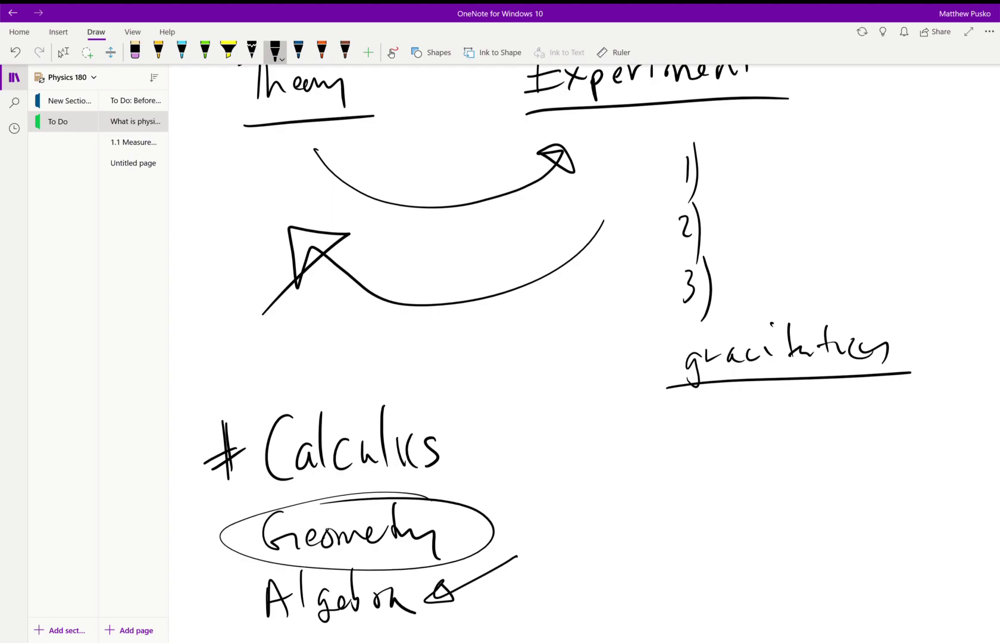
pyautogui.moveTo(630, 404); pyautogui.dragTo(622, 591)
pyautogui.moveTo(520, 538); pyautogui.dragTo(813, 530)
pyautogui.moveTo(625, 532)
pyautogui.mouseDown()
pyautogui.moveTo(670, 492)
pyautogui.moveTo(645, 534)
pyautogui.mouseUp()
pyautogui.moveTo(679, 484); pyautogui.dragTo(792, 399)
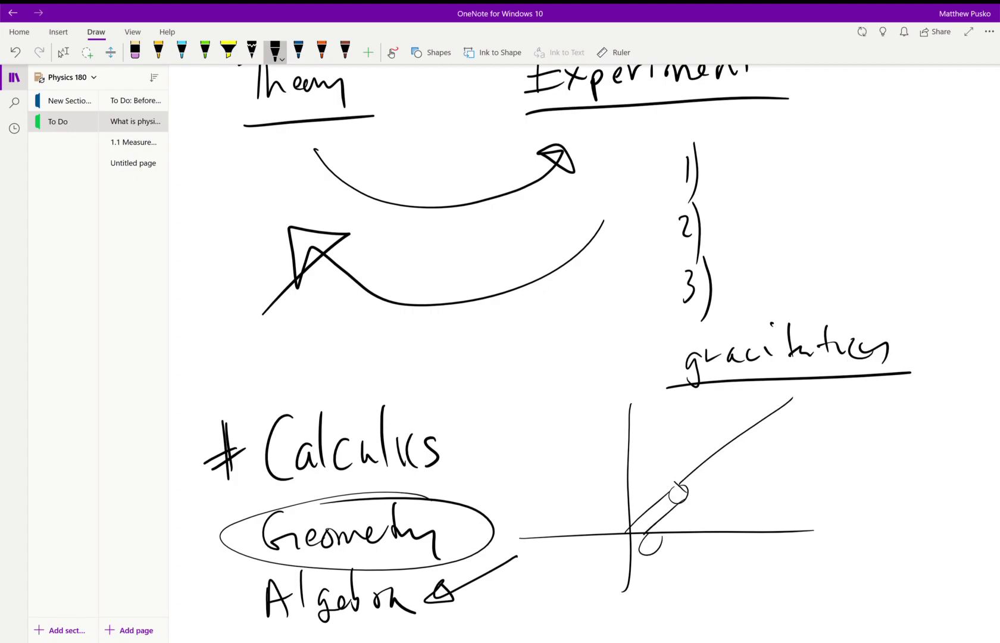
pyautogui.moveTo(677, 478); pyautogui.dragTo(734, 488)
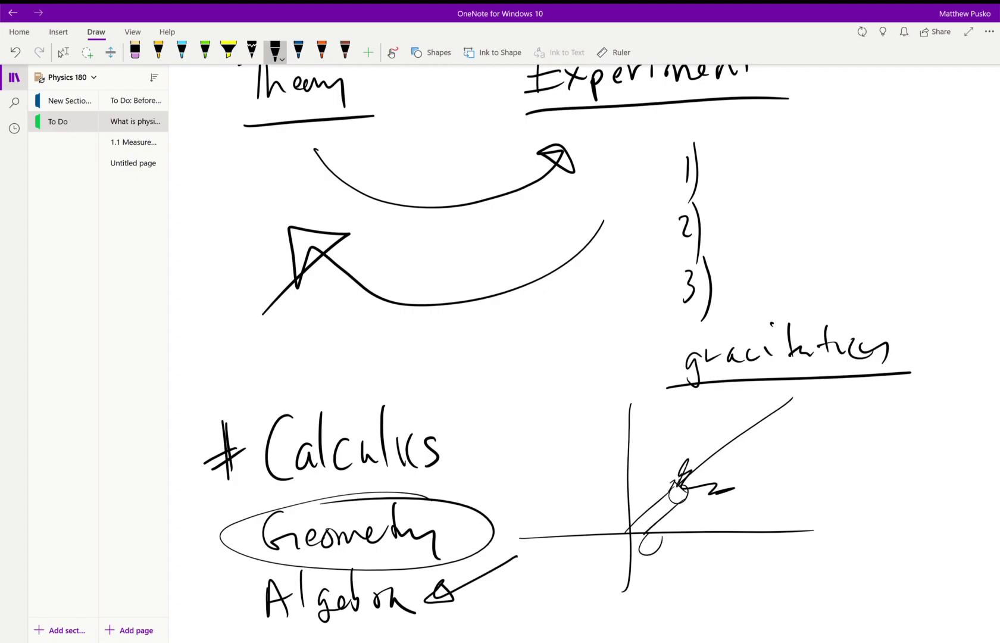
# Step: Draw the projectile's arching flight path and label initial velocity v₀ and launch angle θ
pyautogui.moveTo(792, 398)
pyautogui.mouseDown()
pyautogui.moveTo(920, 427)
pyautogui.moveTo(999, 497)
pyautogui.mouseUp()
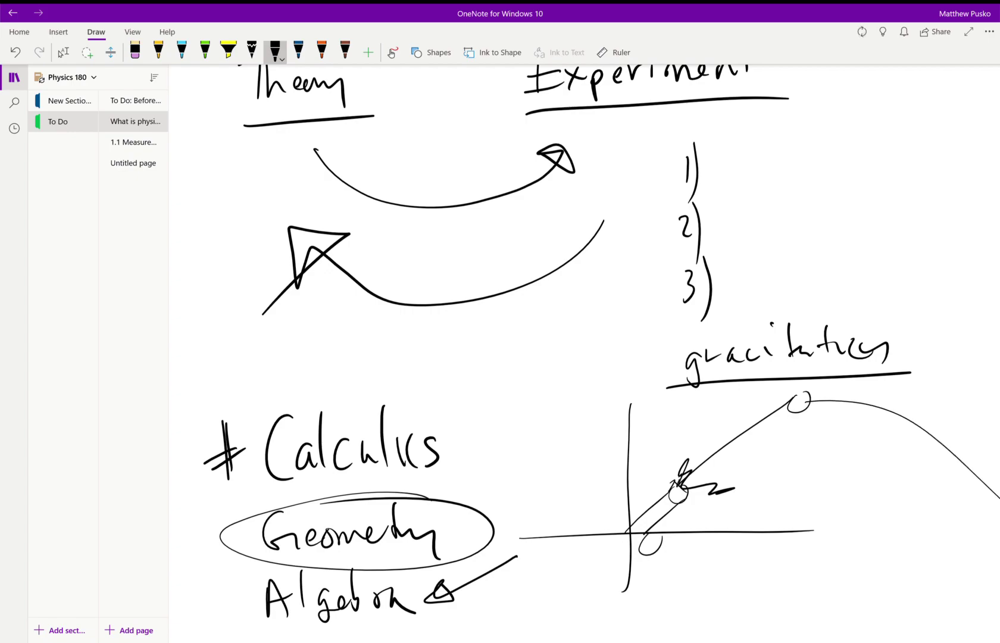
pyautogui.moveTo(646, 426)
pyautogui.mouseDown()
pyautogui.moveTo(658, 426)
pyautogui.moveTo(666, 458)
pyautogui.moveTo(658, 426)
pyautogui.mouseUp()
pyautogui.moveTo(669, 509)
pyautogui.mouseDown()
pyautogui.moveTo(682, 533)
pyautogui.moveTo(707, 514)
pyautogui.mouseUp()
pyautogui.moveTo(684, 525); pyautogui.dragTo(737, 513)
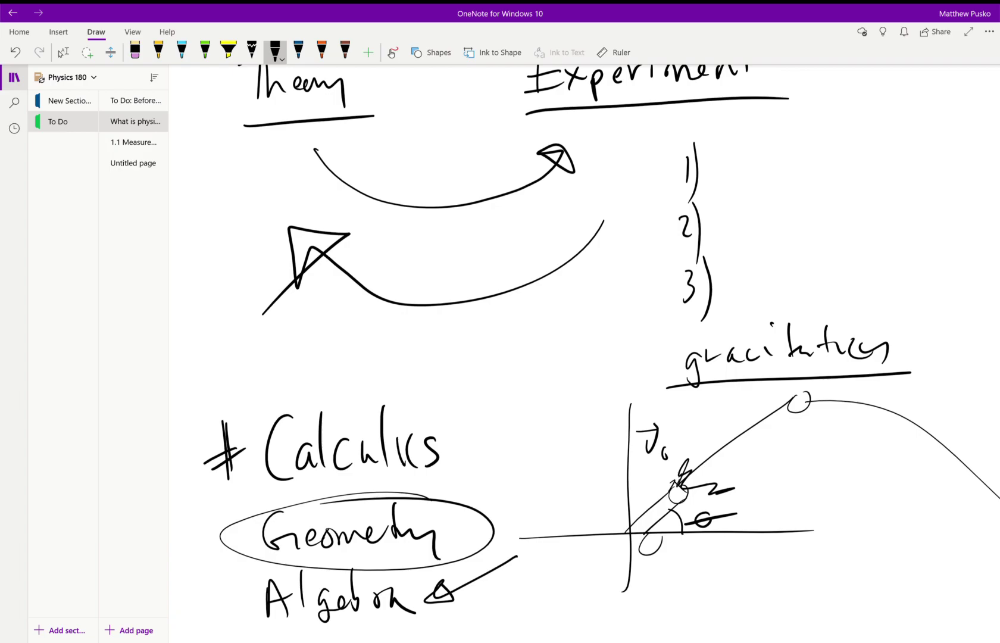
# Step: Draw the ceiling line, two strings meeting below it, and a circled mass m
pyautogui.scroll(-7, 583, 333)
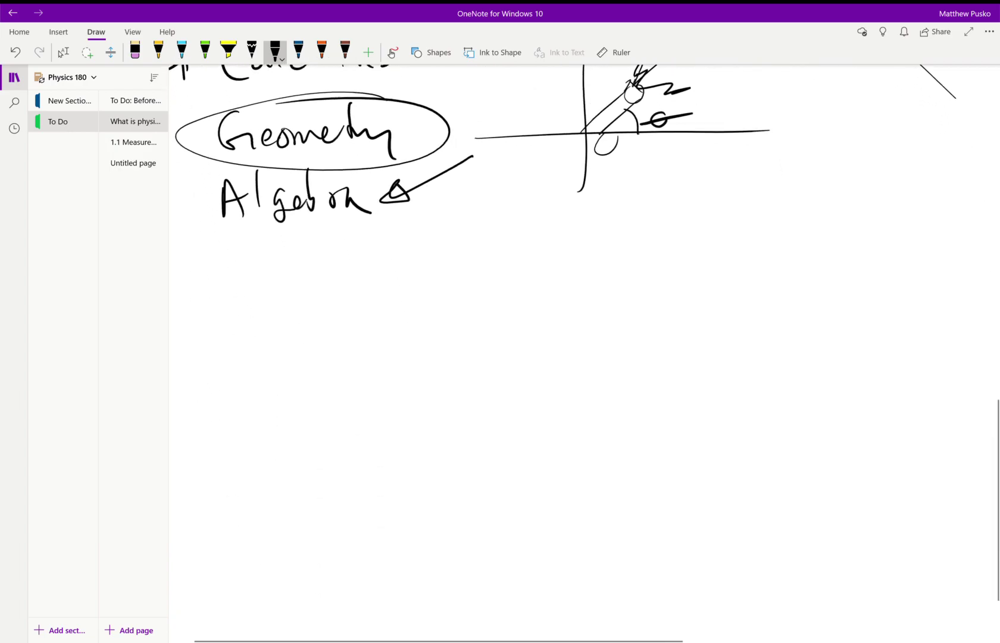
pyautogui.moveTo(333, 280); pyautogui.dragTo(830, 257)
pyautogui.moveTo(379, 277); pyautogui.dragTo(624, 382)
pyautogui.moveTo(740, 280)
pyautogui.mouseDown()
pyautogui.moveTo(618, 366)
pyautogui.moveTo(625, 372)
pyautogui.mouseUp()
pyautogui.moveTo(583, 410); pyautogui.dragTo(622, 404)
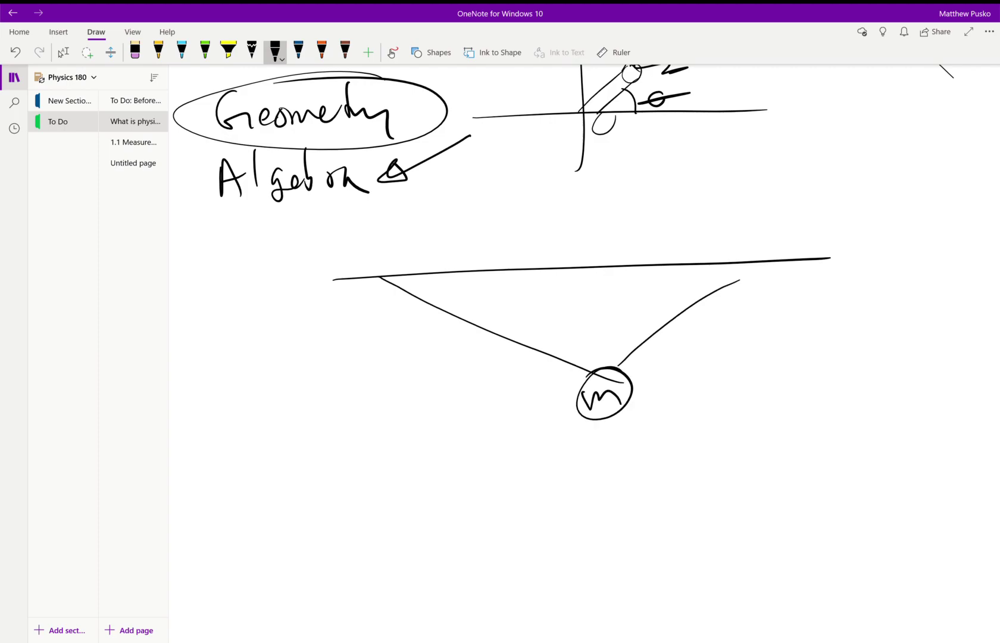
# Step: Add tension arrows along both strings with their vertical and horizontal component arrows
pyautogui.moveTo(586, 373)
pyautogui.mouseDown()
pyautogui.moveTo(512, 343)
pyautogui.moveTo(516, 324)
pyautogui.moveTo(498, 349)
pyautogui.mouseUp()
pyautogui.moveTo(617, 367)
pyautogui.mouseDown()
pyautogui.moveTo(673, 320)
pyautogui.moveTo(638, 372)
pyautogui.moveTo(678, 370)
pyautogui.mouseUp()
pyautogui.moveTo(673, 330); pyautogui.dragTo(683, 329)
pyautogui.moveTo(588, 381)
pyautogui.mouseDown()
pyautogui.moveTo(496, 385)
pyautogui.moveTo(509, 375)
pyautogui.moveTo(494, 391)
pyautogui.moveTo(500, 341)
pyautogui.mouseUp()
pyautogui.moveTo(496, 339); pyautogui.dragTo(490, 353)
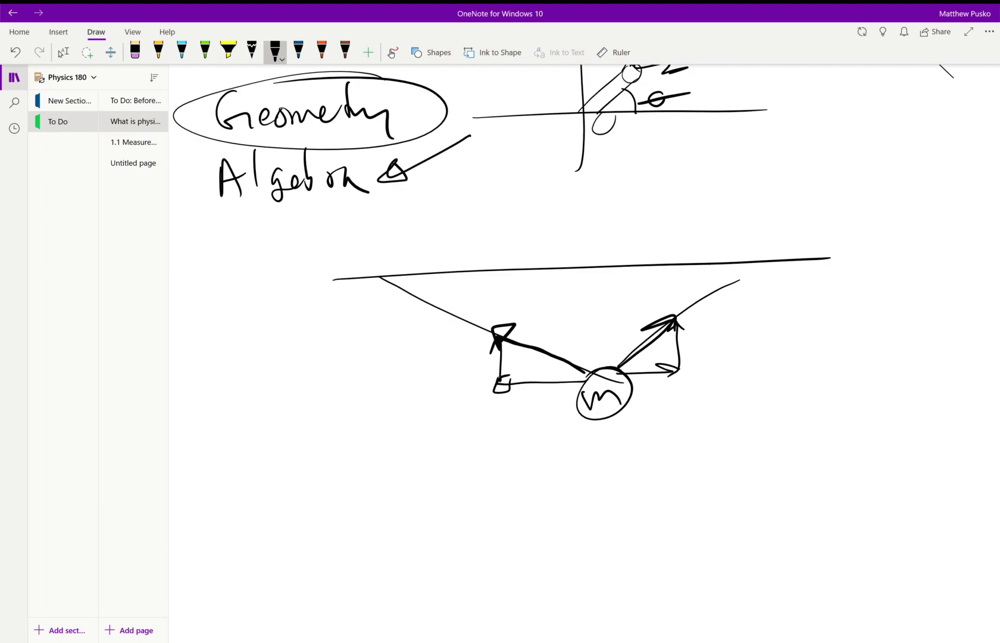
# Step: Hatch the ceiling with slanted strokes along the length of the support line
pyautogui.moveTo(341, 269)
pyautogui.mouseDown()
pyautogui.moveTo(363, 244)
pyautogui.moveTo(404, 241)
pyautogui.mouseUp()
pyautogui.moveTo(435, 229)
pyautogui.mouseDown()
pyautogui.moveTo(424, 264)
pyautogui.moveTo(493, 249)
pyautogui.mouseUp()
pyautogui.moveTo(522, 253); pyautogui.dragTo(536, 236)
pyautogui.moveTo(564, 246)
pyautogui.mouseDown()
pyautogui.moveTo(584, 220)
pyautogui.moveTo(626, 218)
pyautogui.mouseUp()
pyautogui.moveTo(641, 247); pyautogui.dragTo(659, 225)
pyautogui.moveTo(724, 242); pyautogui.dragTo(743, 224)
pyautogui.moveTo(751, 244); pyautogui.dragTo(777, 219)
pyautogui.moveTo(775, 252)
pyautogui.mouseDown()
pyautogui.moveTo(799, 229)
pyautogui.moveTo(833, 231)
pyautogui.mouseUp()
pyautogui.scroll(3, 583, 357)
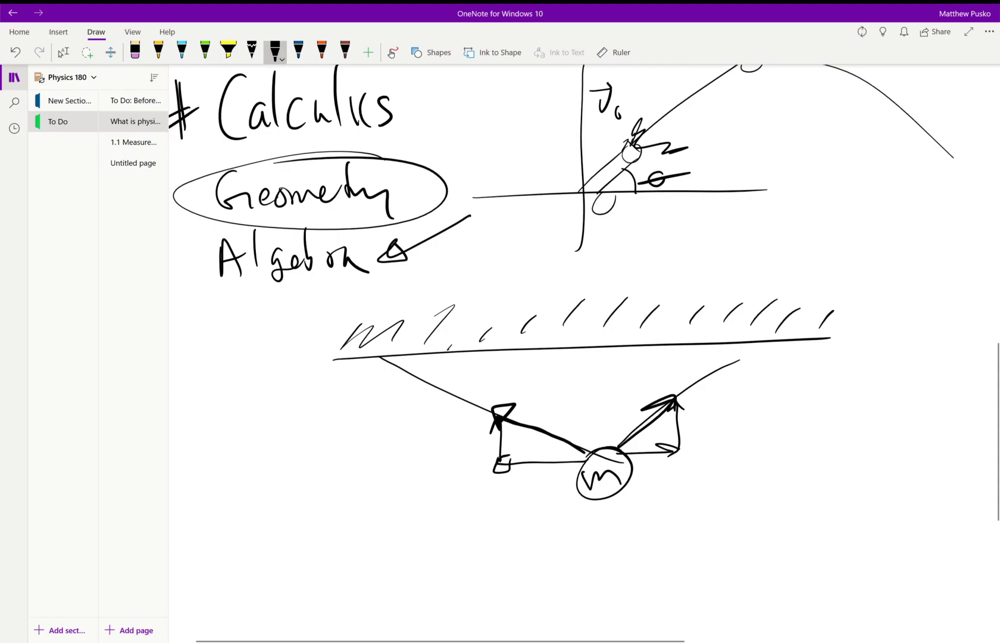
pyautogui.click(63, 52)
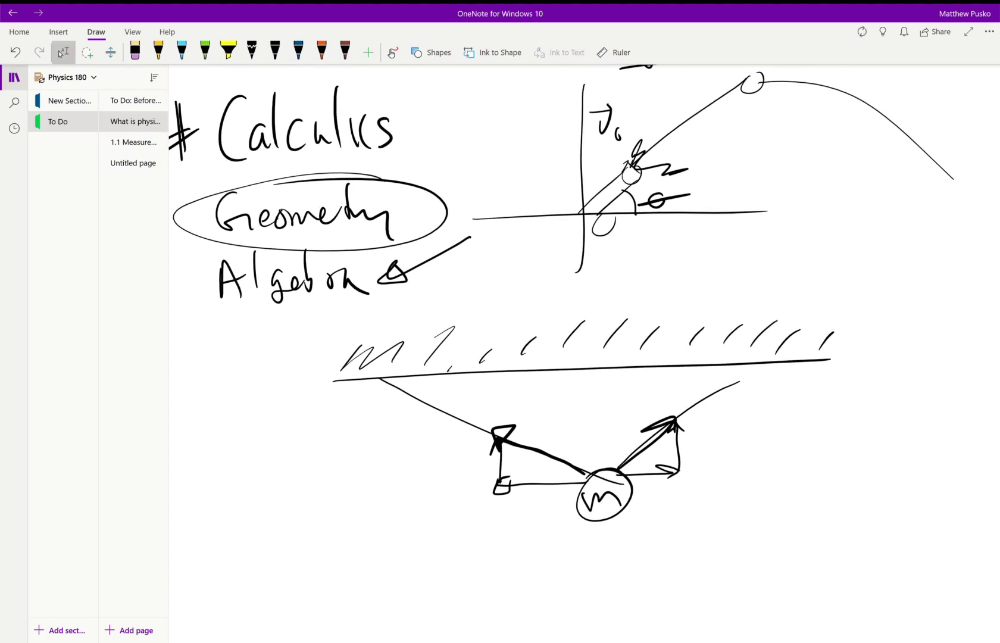